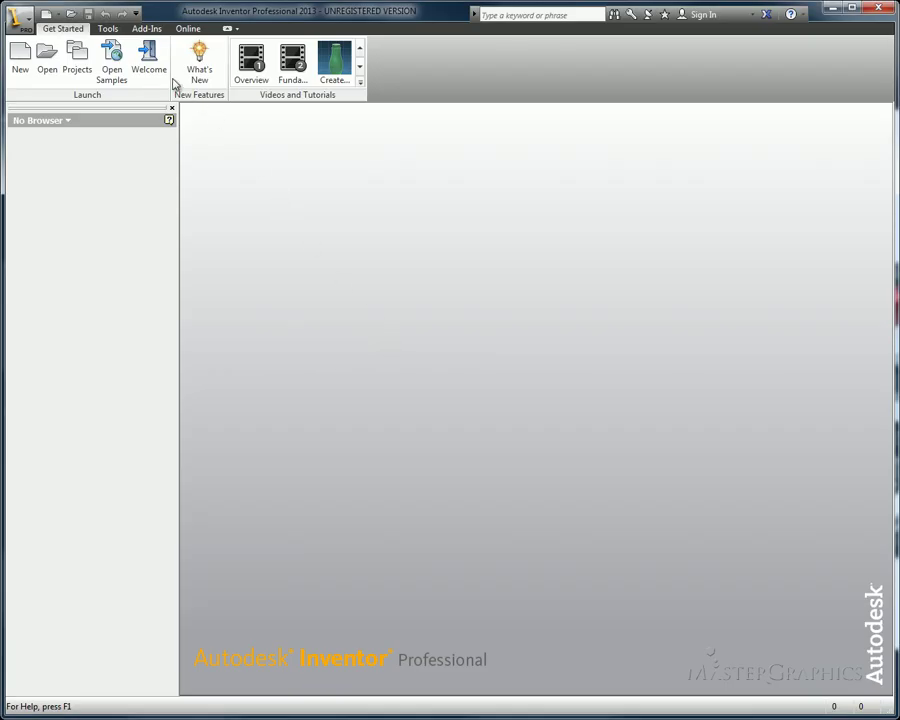
- From the Welcome screen, save the default template as Inches with the ANSI drawing standard, overwriting the existing one
click(150, 60)
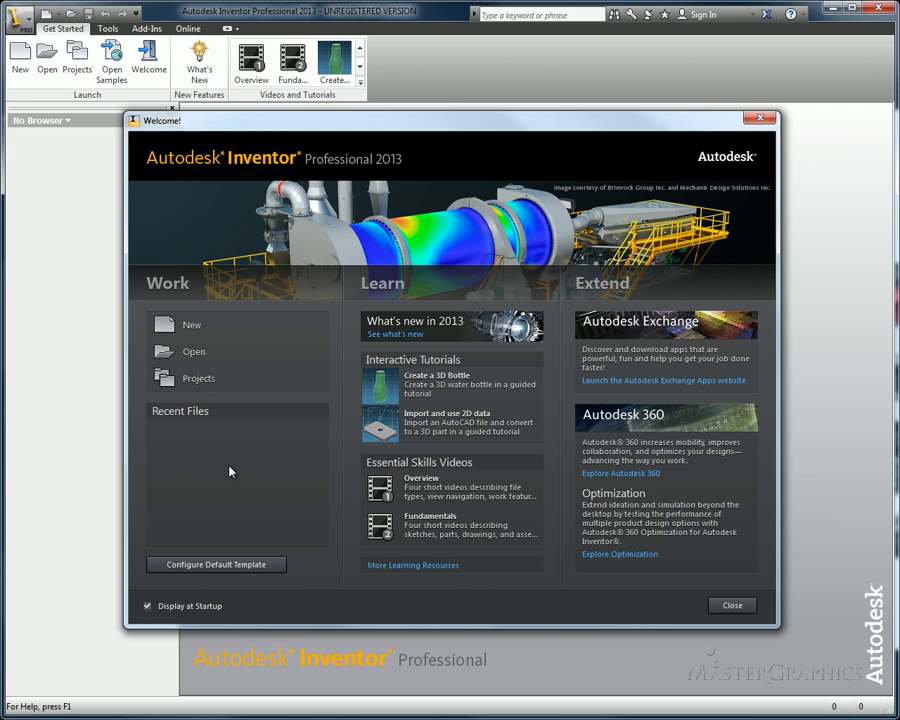
click(219, 573)
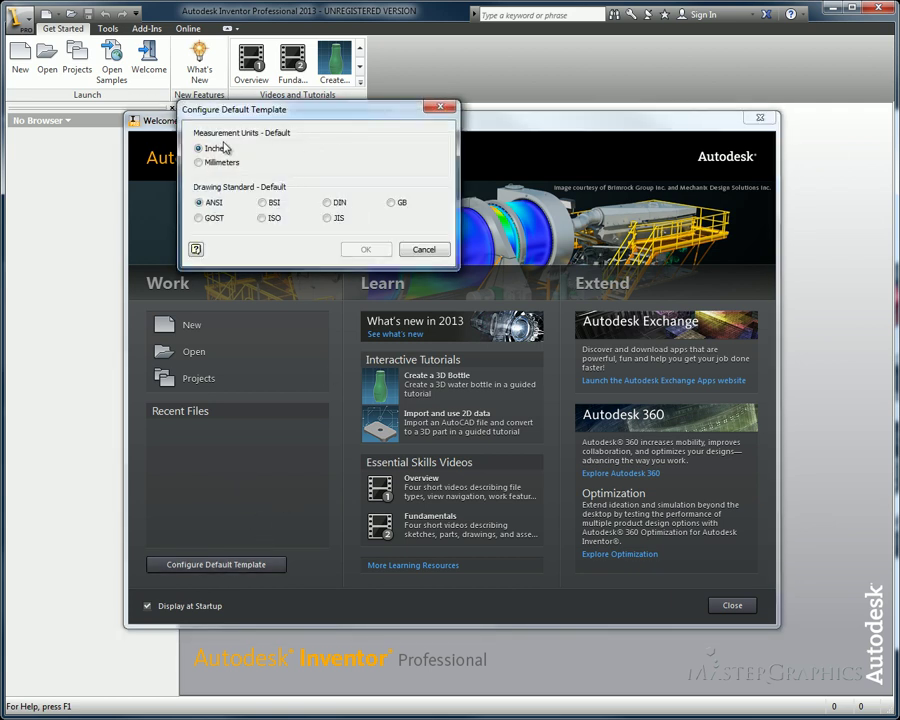
click(215, 164)
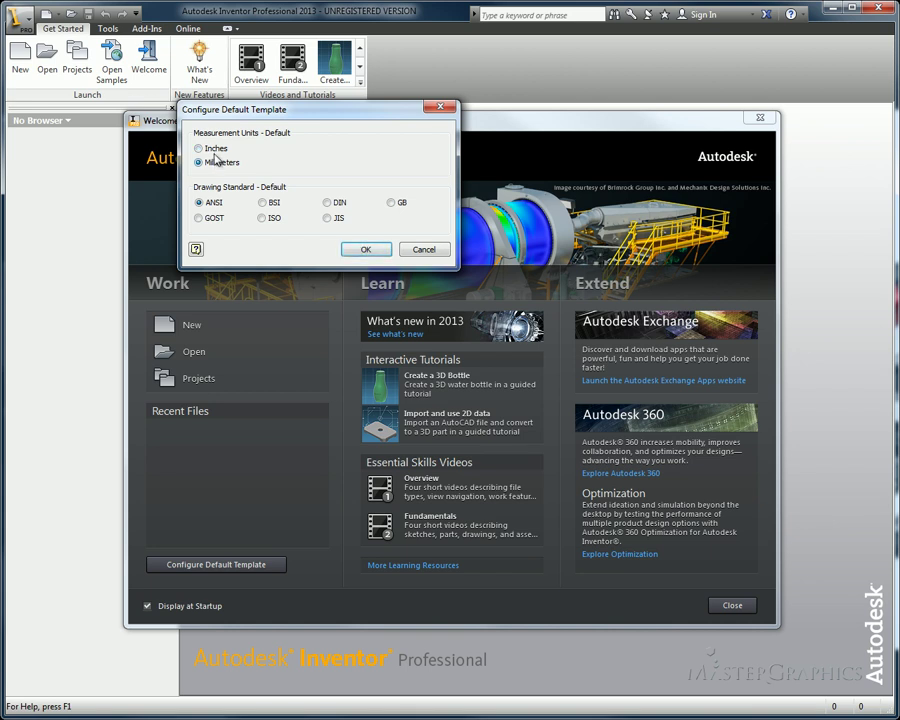
click(215, 150)
click(263, 203)
click(327, 204)
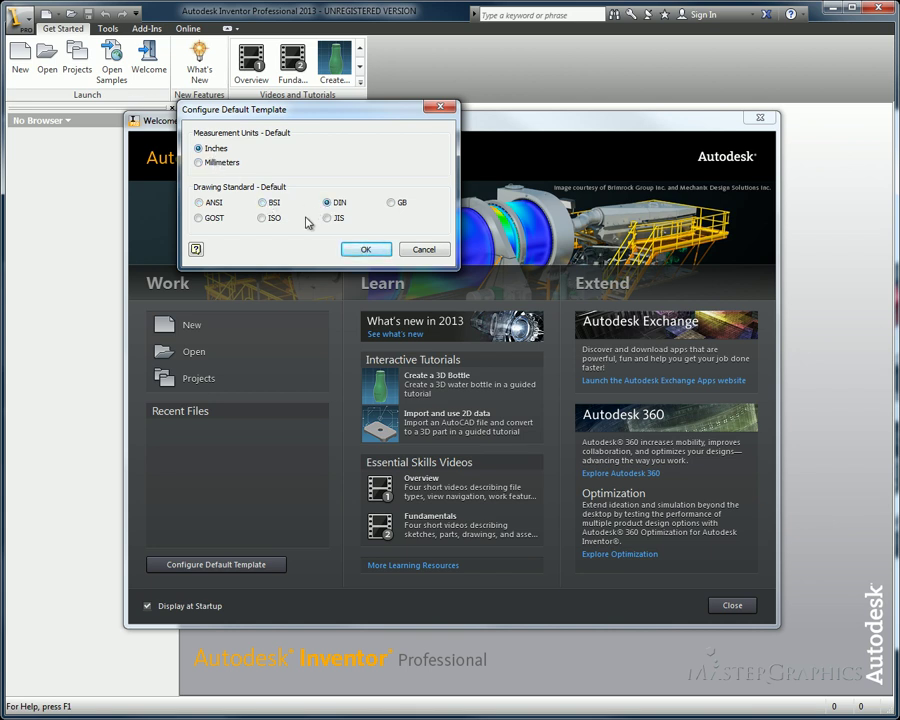
click(199, 203)
click(366, 250)
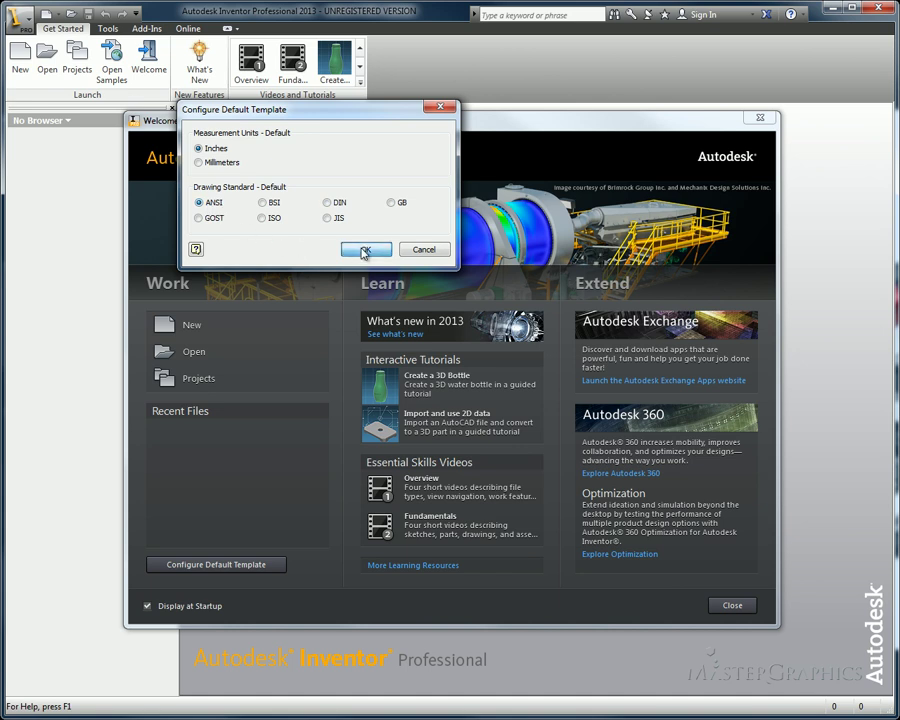
click(236, 218)
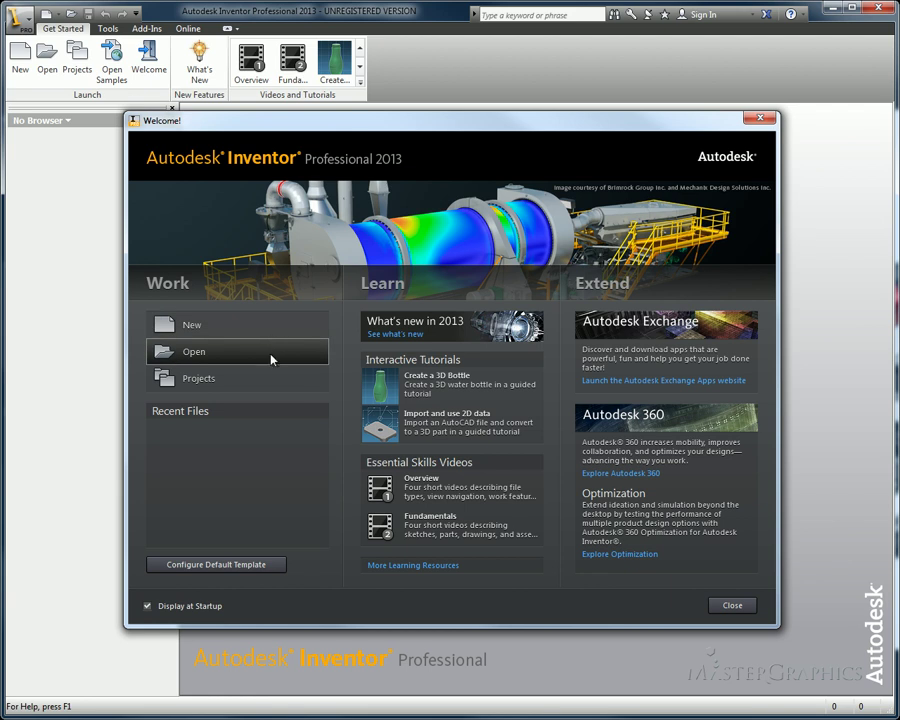
- Create a new part from the English Standard (in).ipt template
click(192, 325)
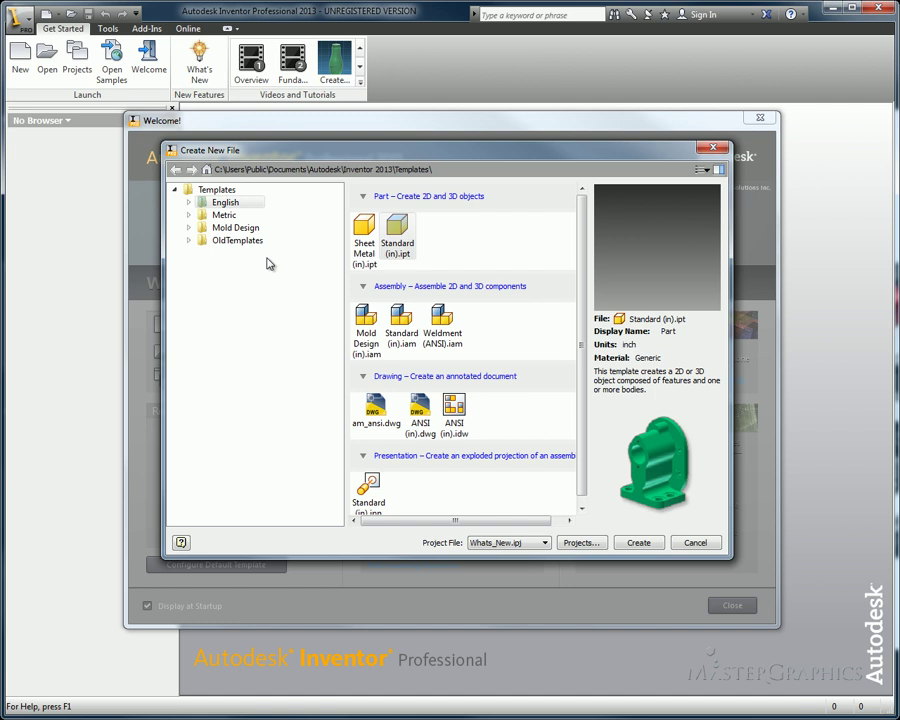
click(233, 220)
click(230, 228)
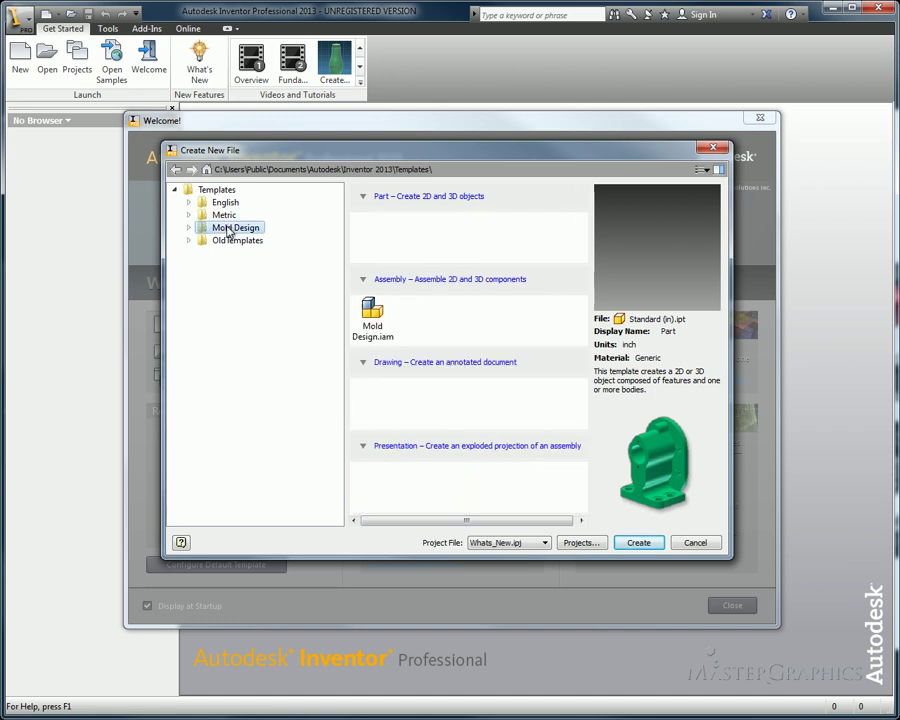
click(229, 241)
click(224, 204)
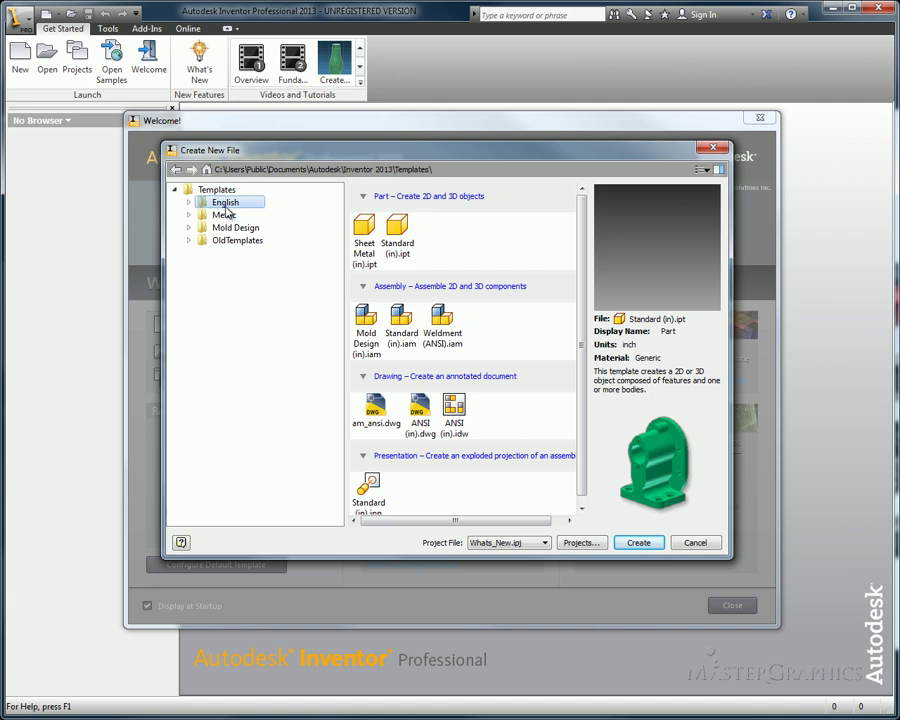
click(397, 228)
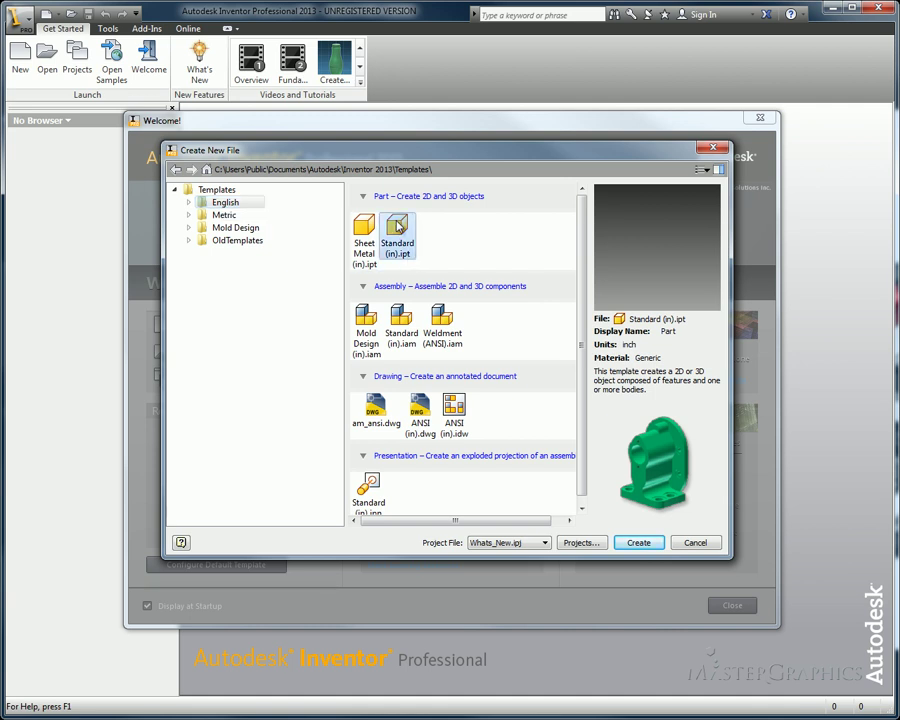
click(640, 542)
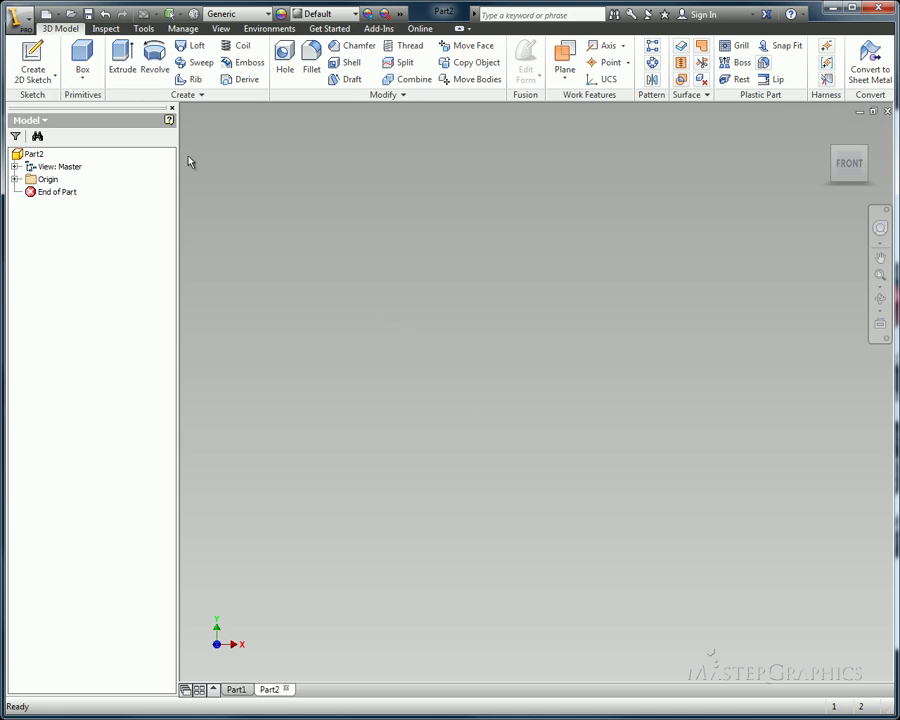
- Start a 2D sketch on the XY origin plane of Part2
click(40, 60)
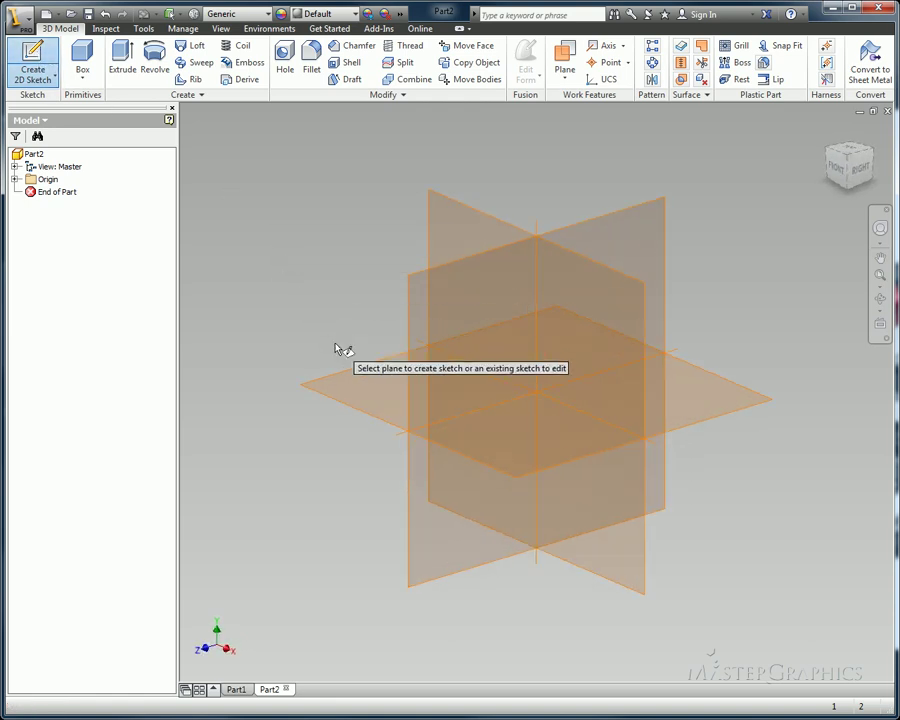
click(349, 369)
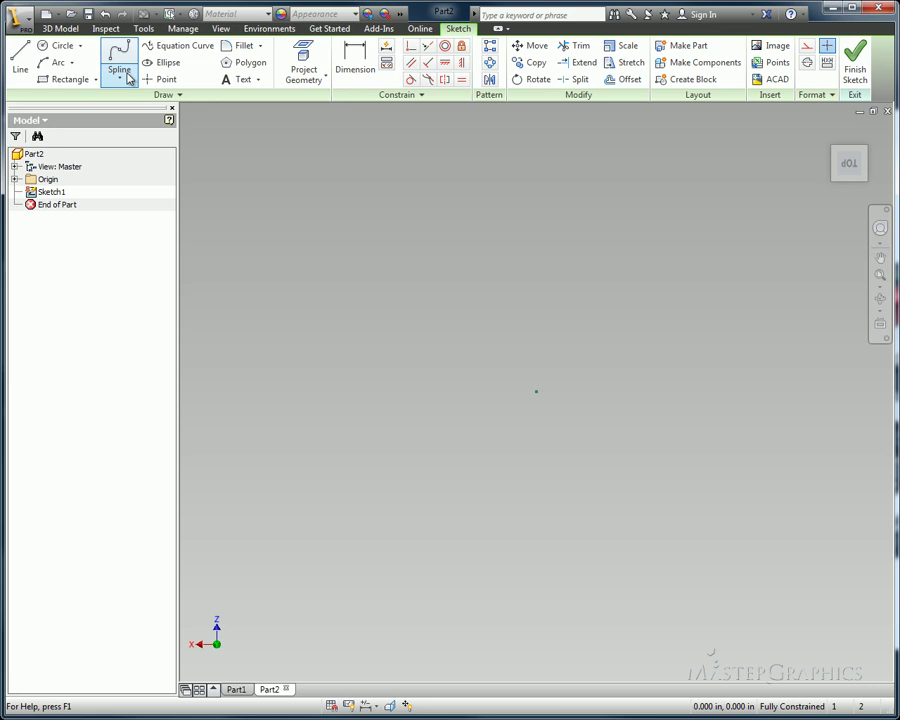
- Draw a two-point center rectangle at the origin, 1.000 wide by .500 tall
click(96, 80)
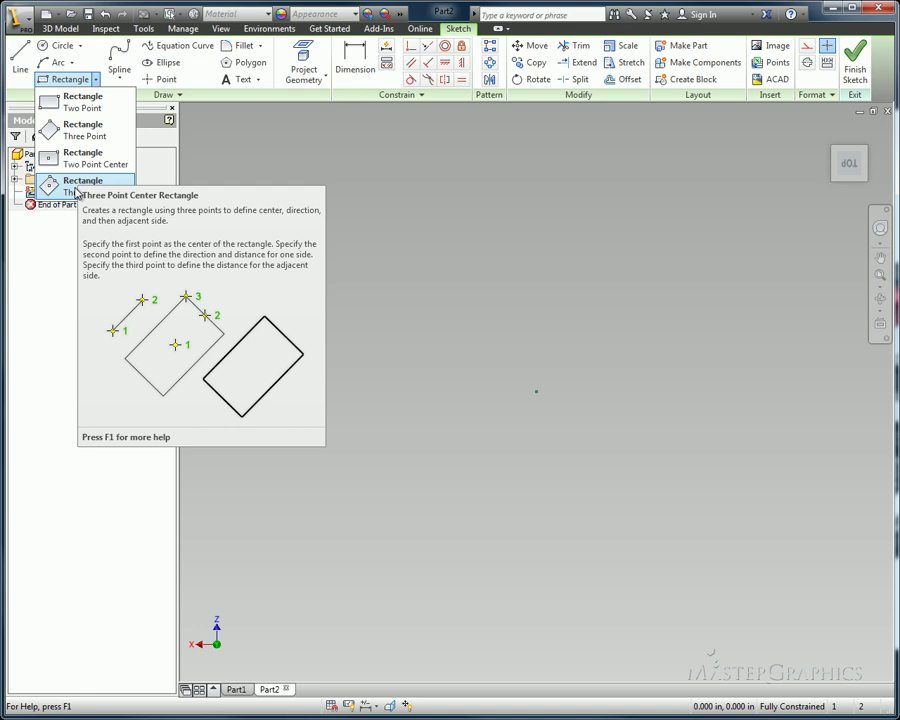
click(84, 160)
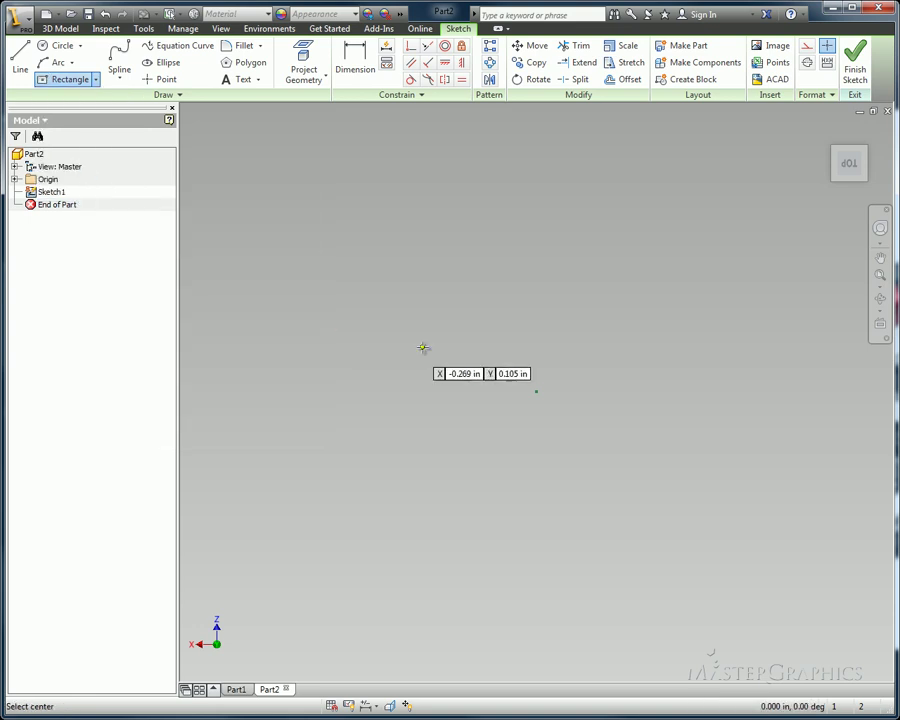
click(536, 391)
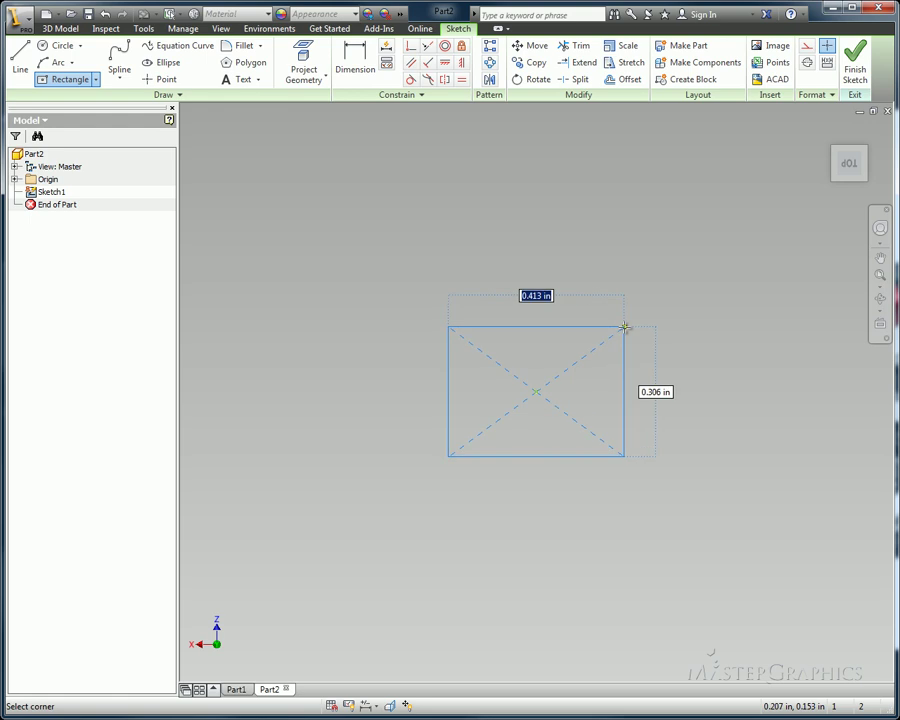
text(1)
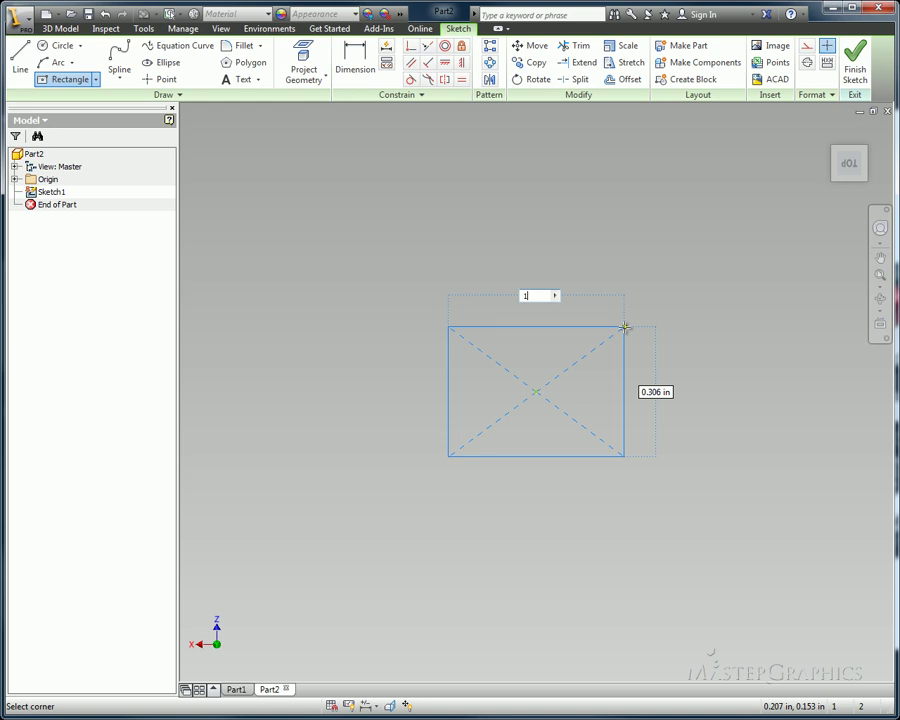
key(Tab)
text(.5)
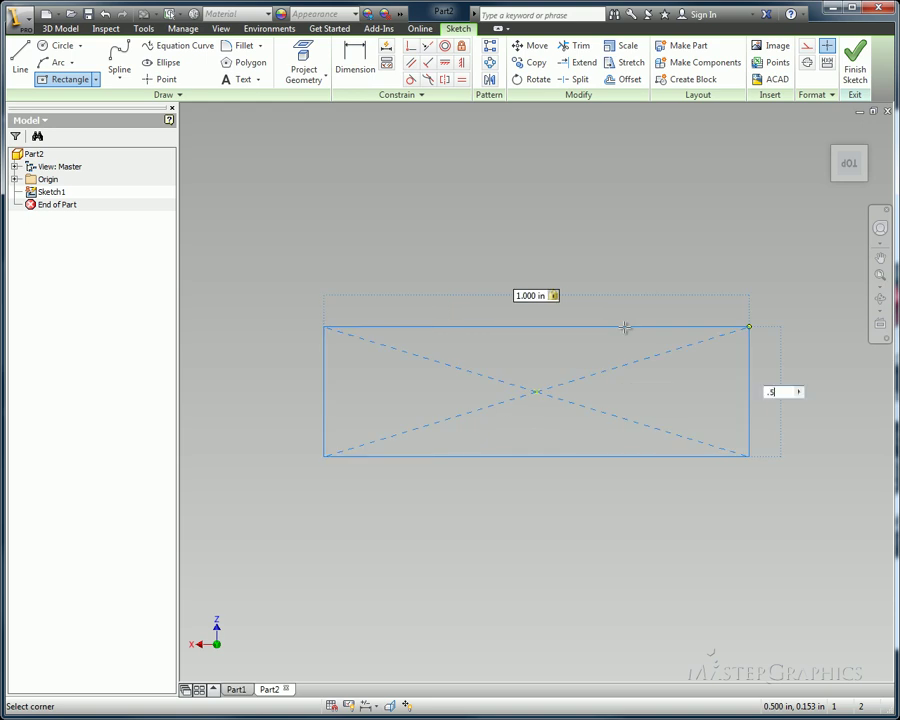
key(Return)
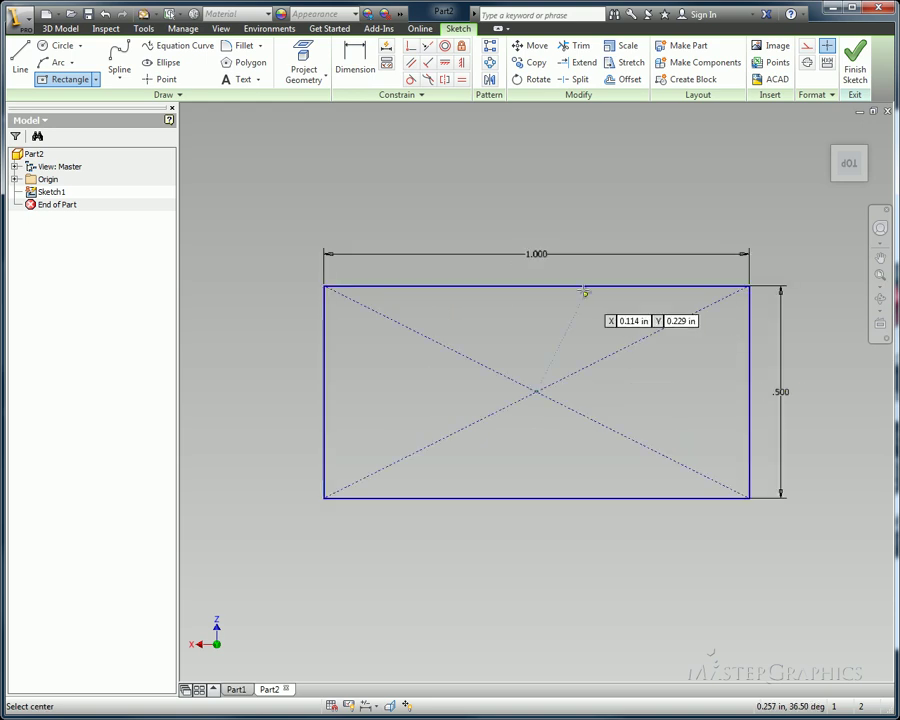
right_click(563, 194)
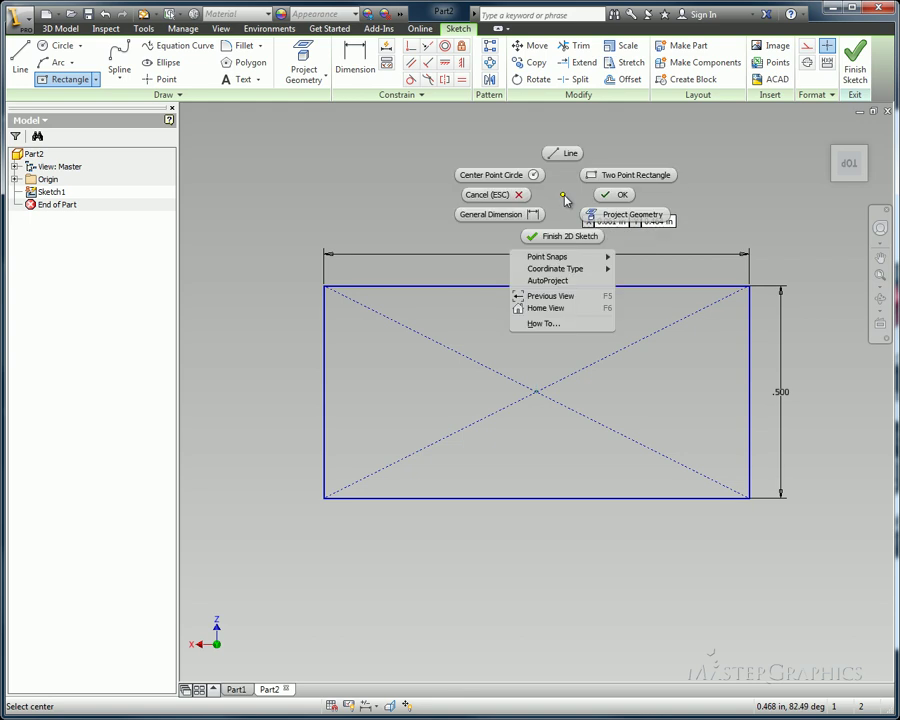
click(614, 195)
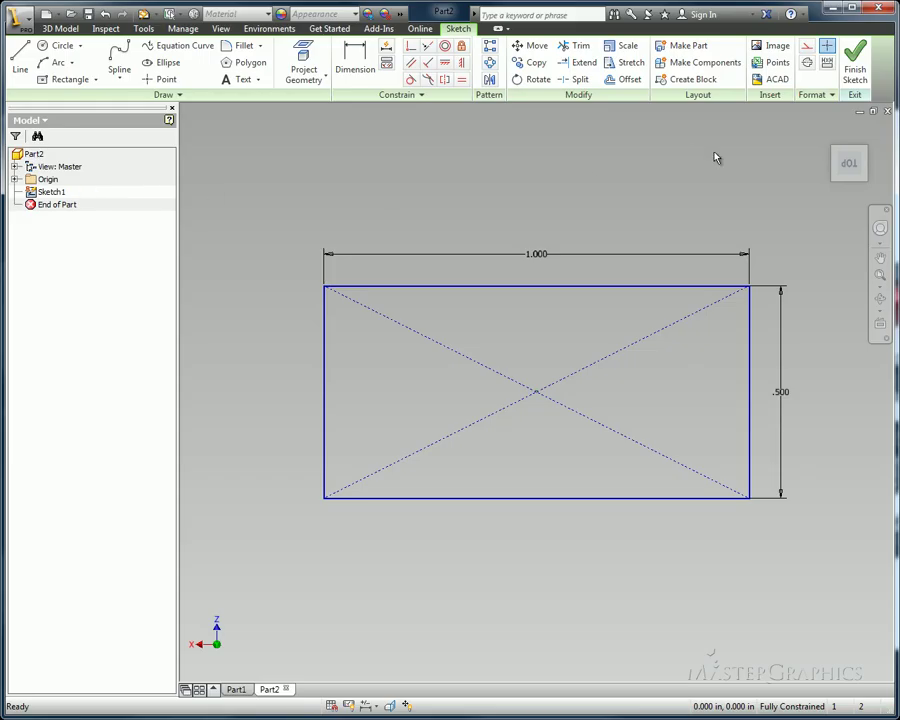
- Finish the rectangle sketch
click(855, 68)
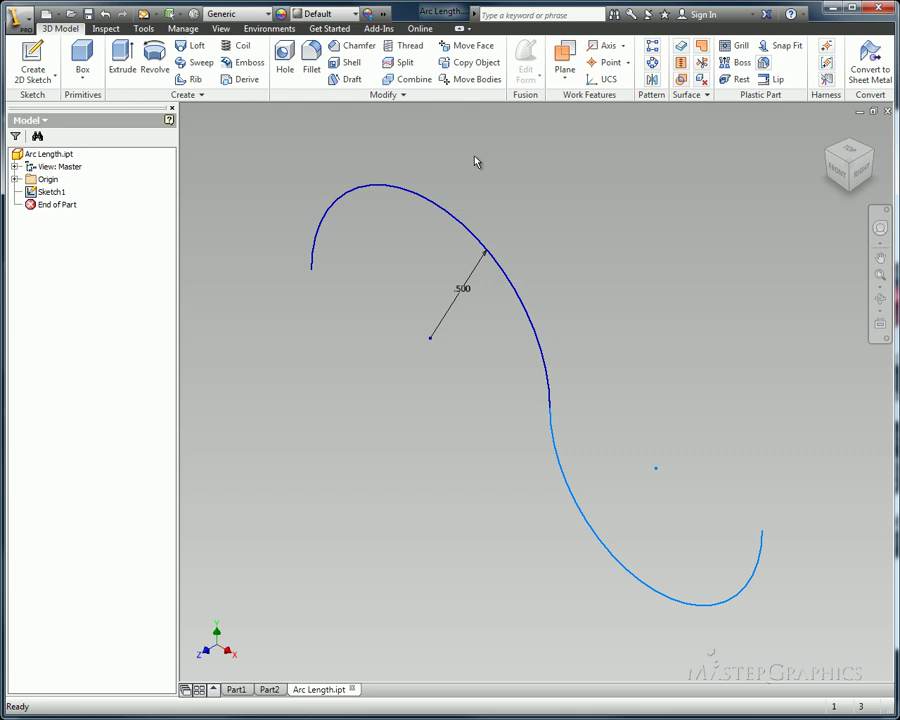
- Edit Sketch1 of Arc Length.ipt and give the lower arc a 1.400 arc-length dimension
double_click(45, 192)
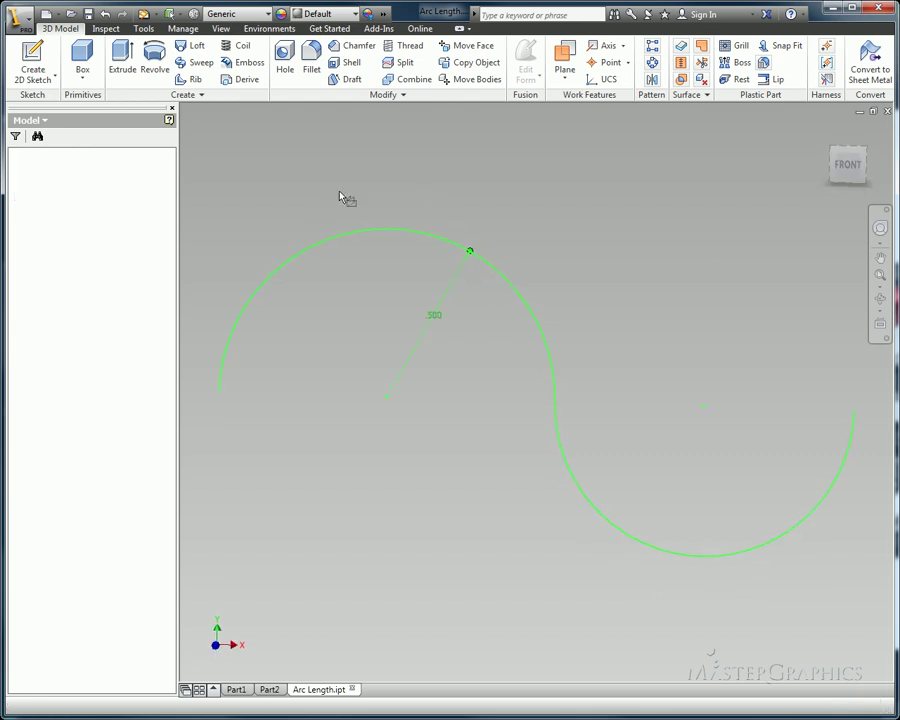
middle_drag(654, 350, 599, 293)
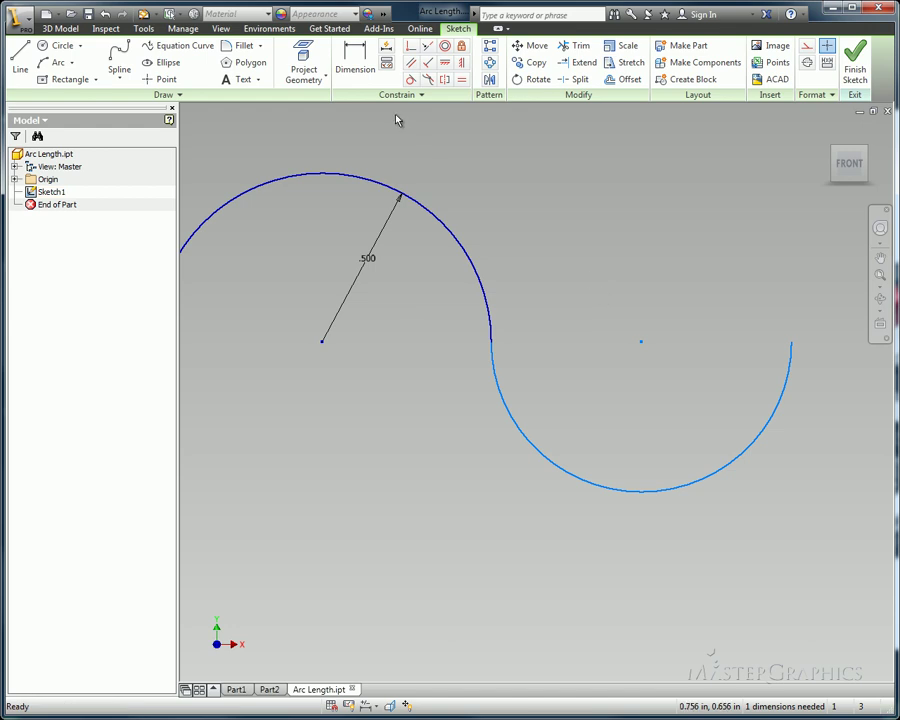
click(355, 62)
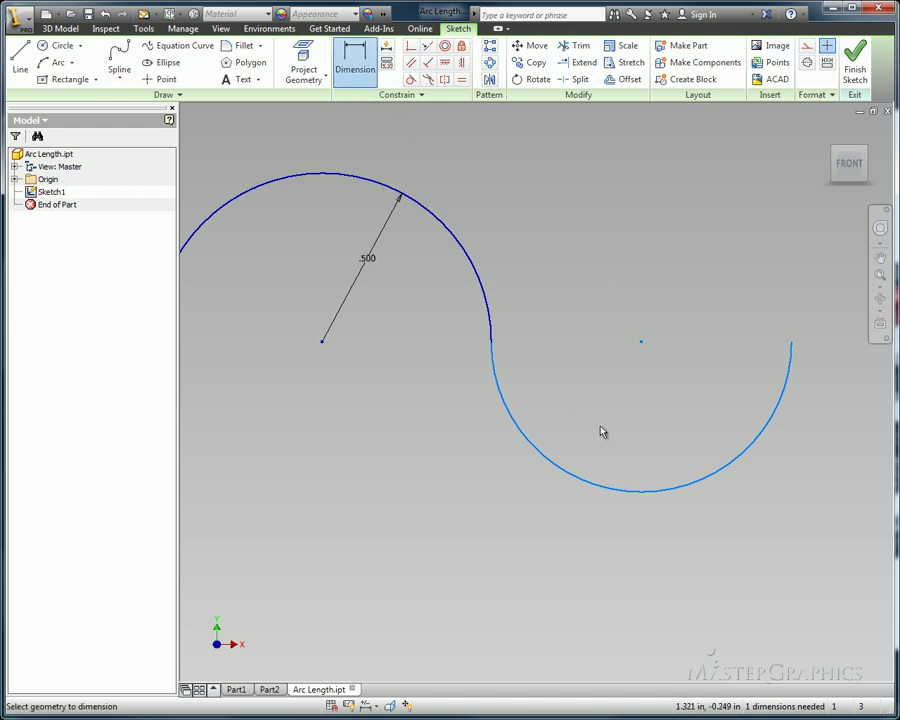
click(622, 497)
right_click(619, 525)
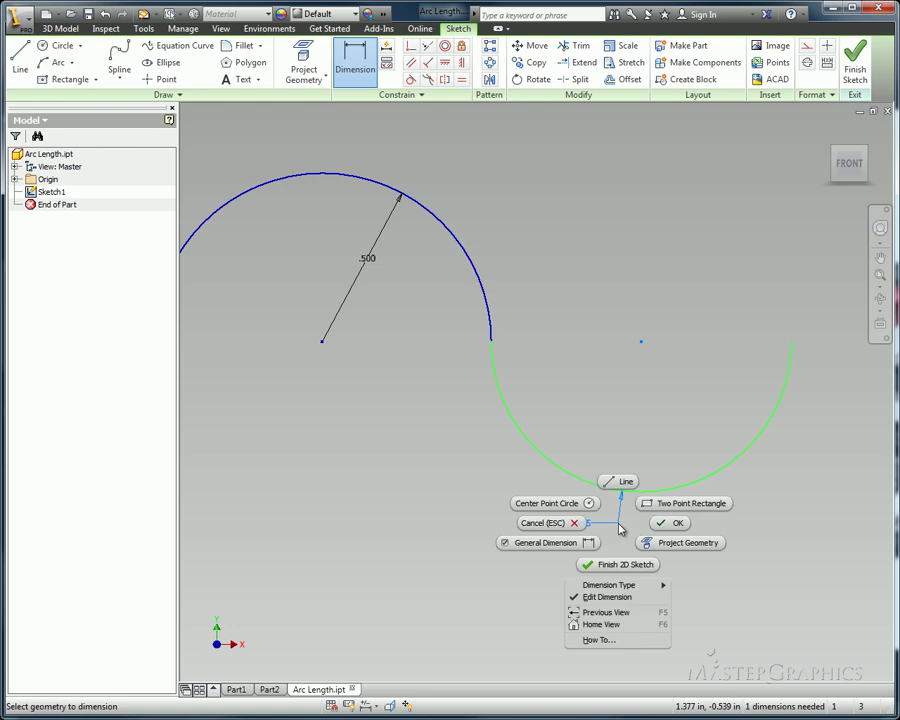
mouse_move(625, 587)
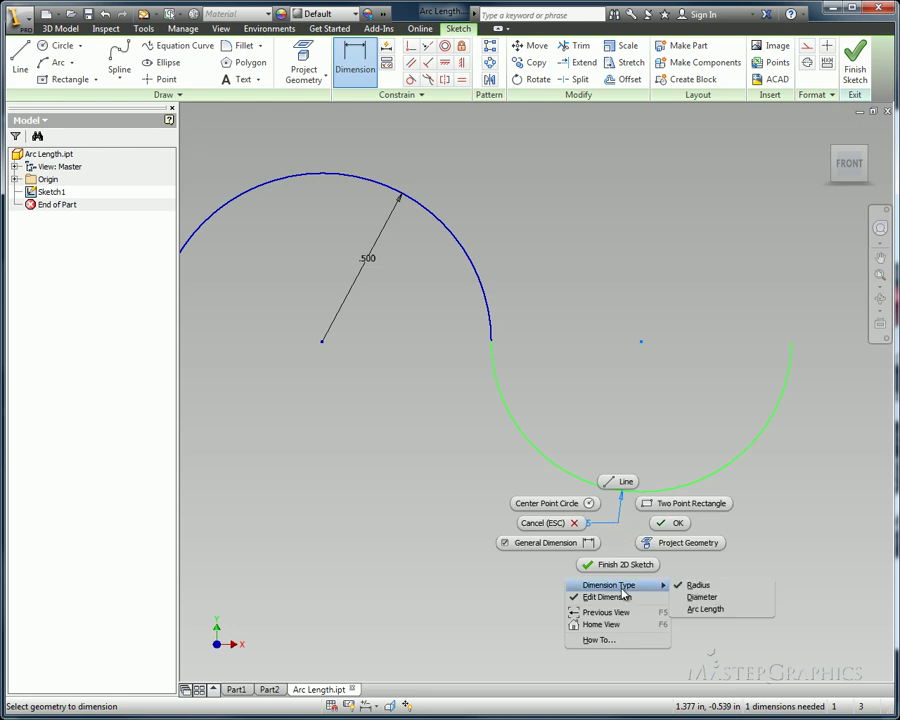
click(723, 609)
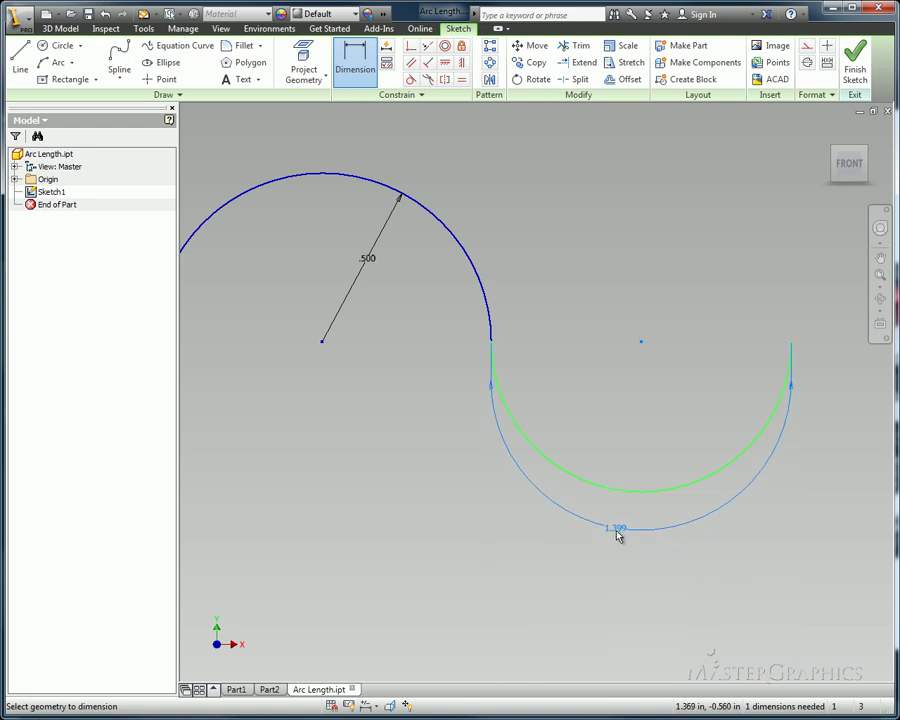
click(618, 530)
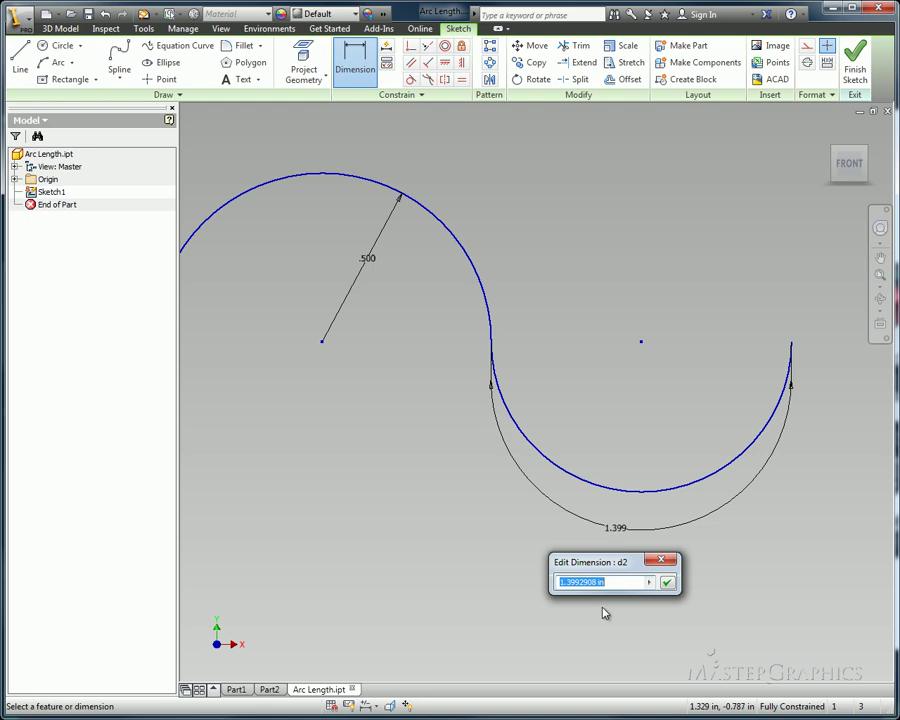
text(1.4)
key(Return)
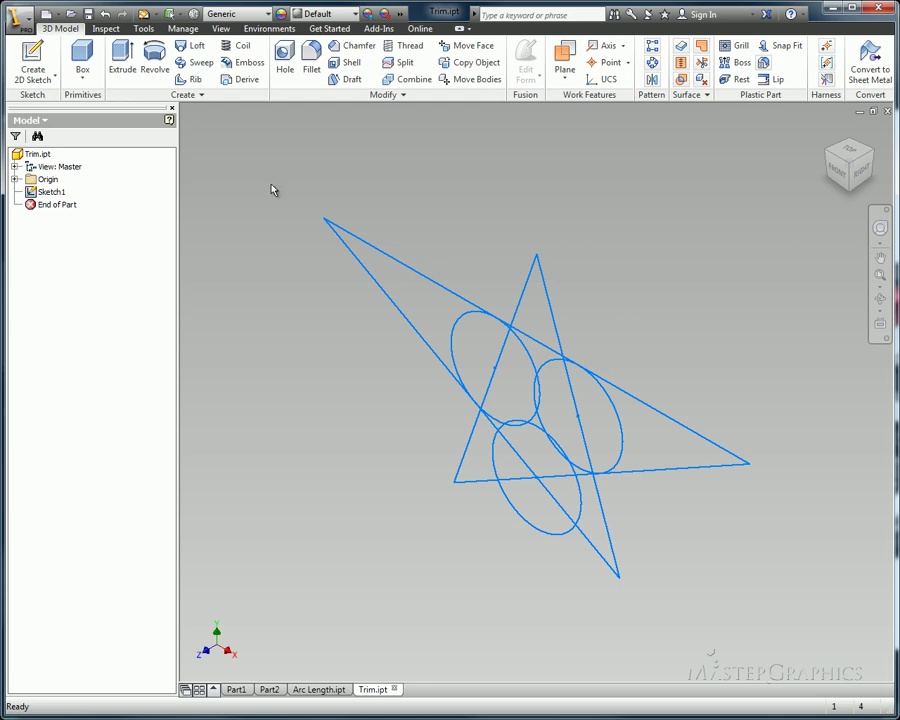
- Edit Sketch1 of Trim.ipt with its star triangles and three circles
double_click(37, 194)
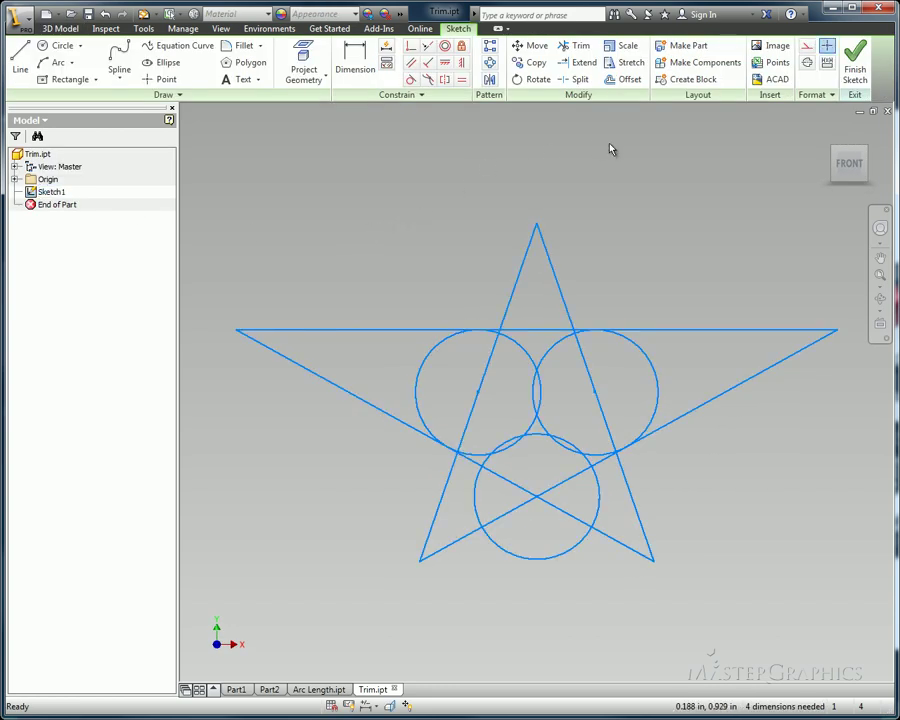
- Trim away the inner circle arcs and crossing star line segments
click(576, 51)
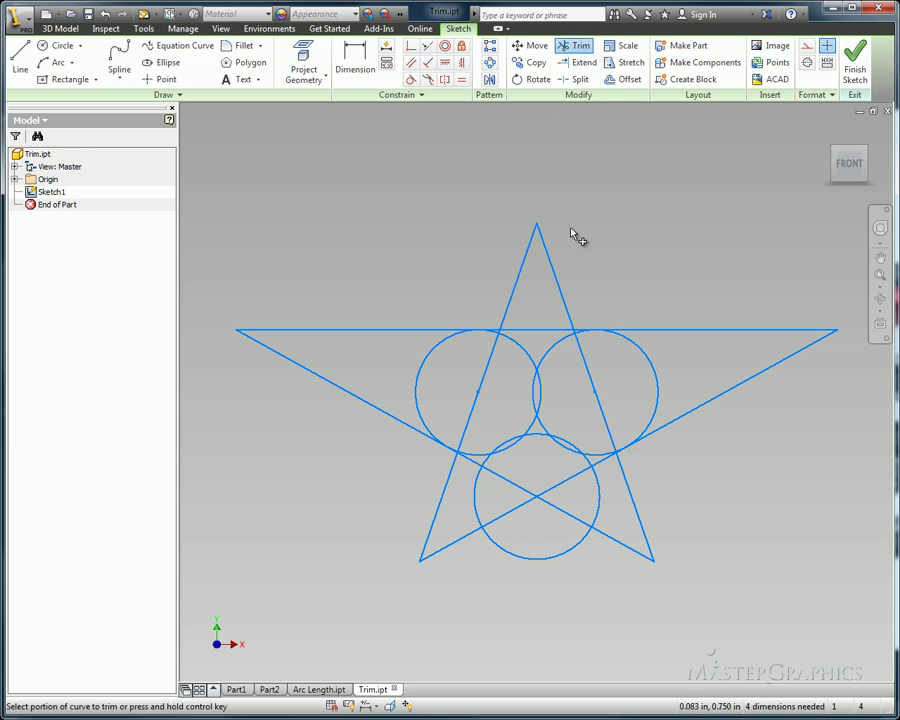
mouse_move(669, 362)
mouse_down()
mouse_move(412, 360)
mouse_move(432, 396)
mouse_move(424, 388)
mouse_move(480, 409)
mouse_up()
mouse_move(565, 425)
mouse_down()
mouse_move(599, 480)
mouse_move(594, 491)
mouse_move(495, 442)
mouse_move(485, 480)
mouse_move(465, 504)
mouse_move(468, 465)
mouse_move(564, 444)
mouse_move(592, 460)
mouse_move(565, 494)
mouse_move(529, 511)
mouse_move(490, 512)
mouse_move(536, 460)
mouse_move(522, 433)
mouse_move(567, 446)
mouse_up()
mouse_move(554, 390)
mouse_down()
mouse_move(541, 322)
mouse_move(533, 356)
mouse_up()
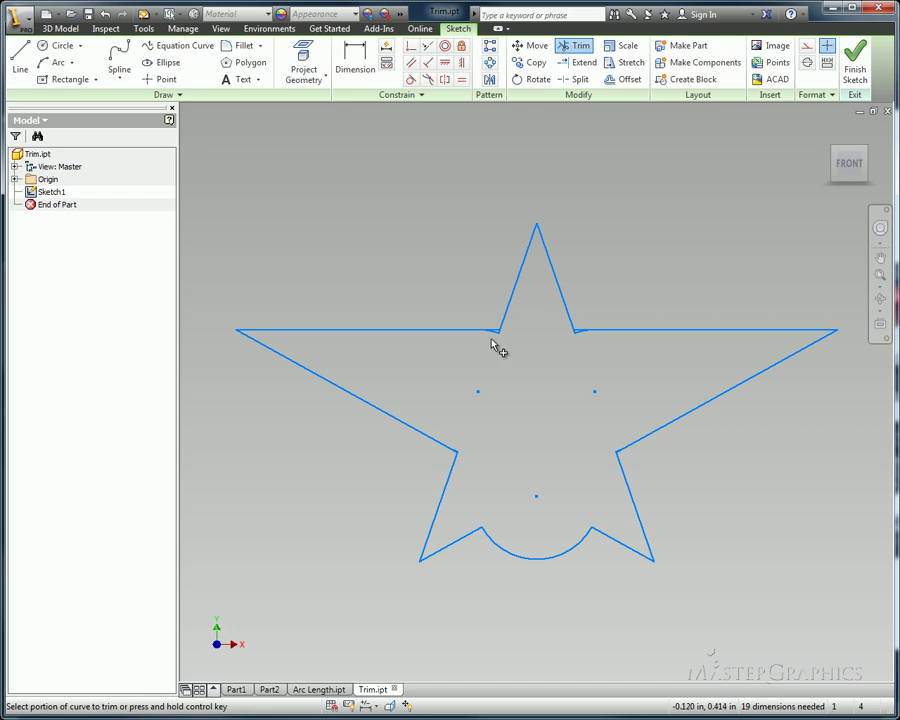
- Remove the leftover stubs and small arcs at the star corners, leaving one clean outline
scroll(498, 347, down, 3)
scroll(498, 345, up, 4)
scroll(498, 345, up, 3)
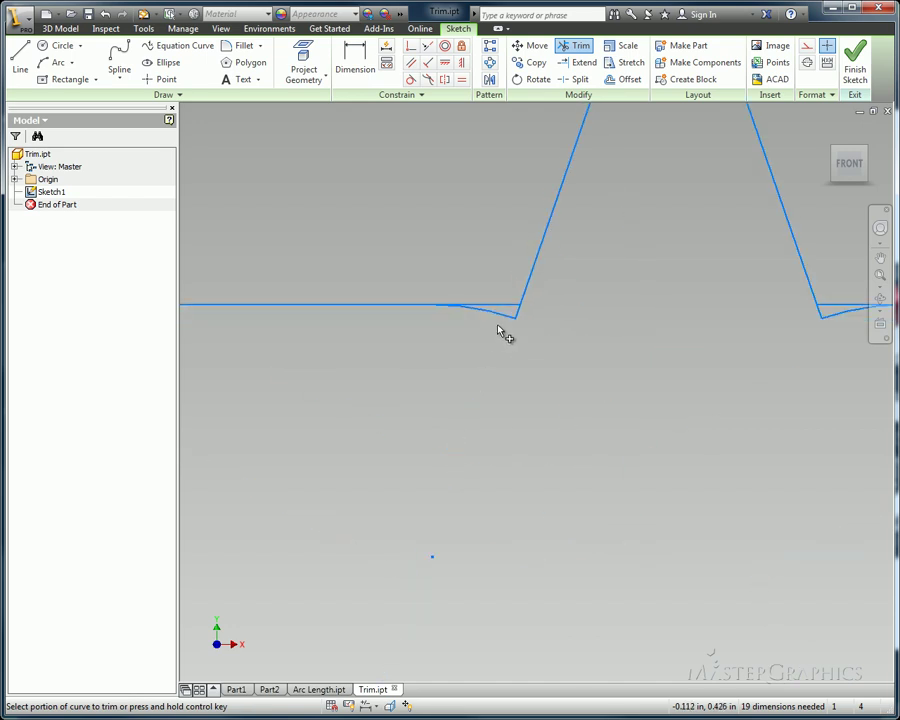
drag(502, 331, 502, 320)
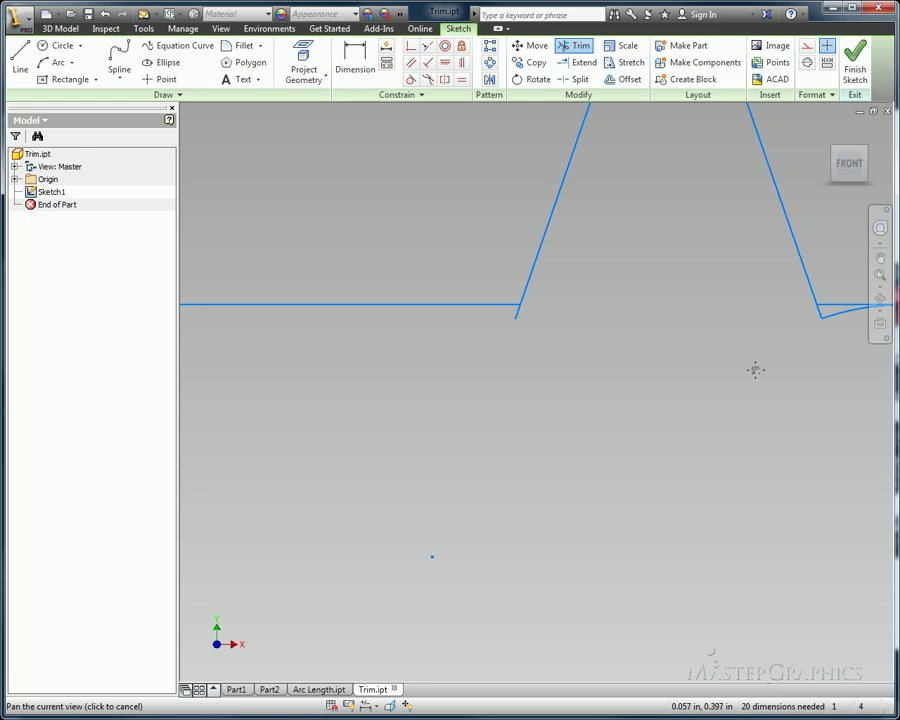
middle_drag(755, 368, 550, 392)
mouse_move(642, 348)
mouse_down()
mouse_move(624, 330)
mouse_move(612, 386)
mouse_up()
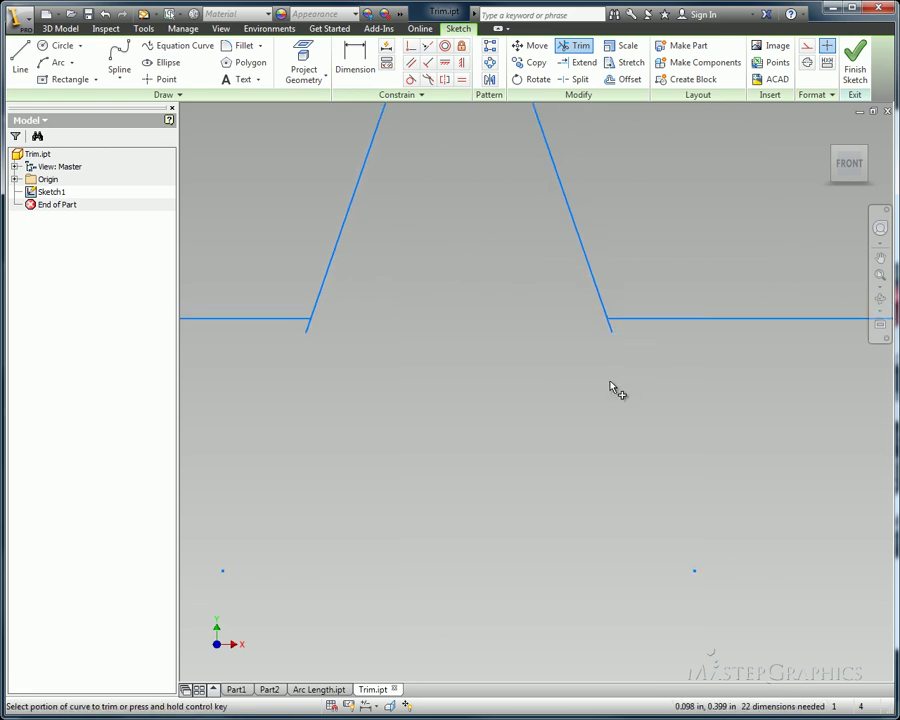
scroll(550, 370, up, 3)
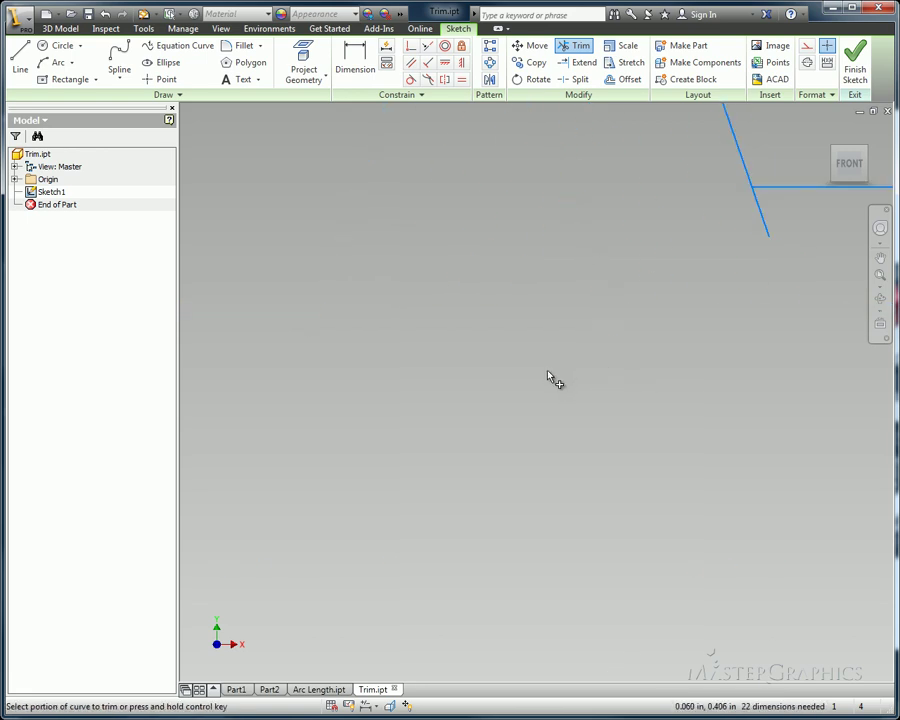
key(Home)
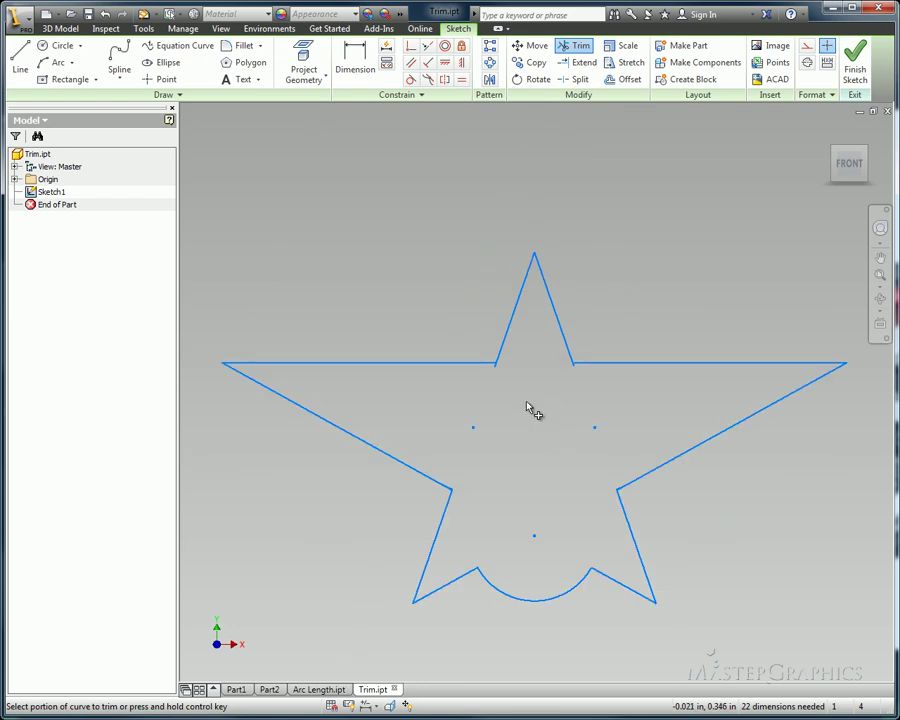
right_click(525, 411)
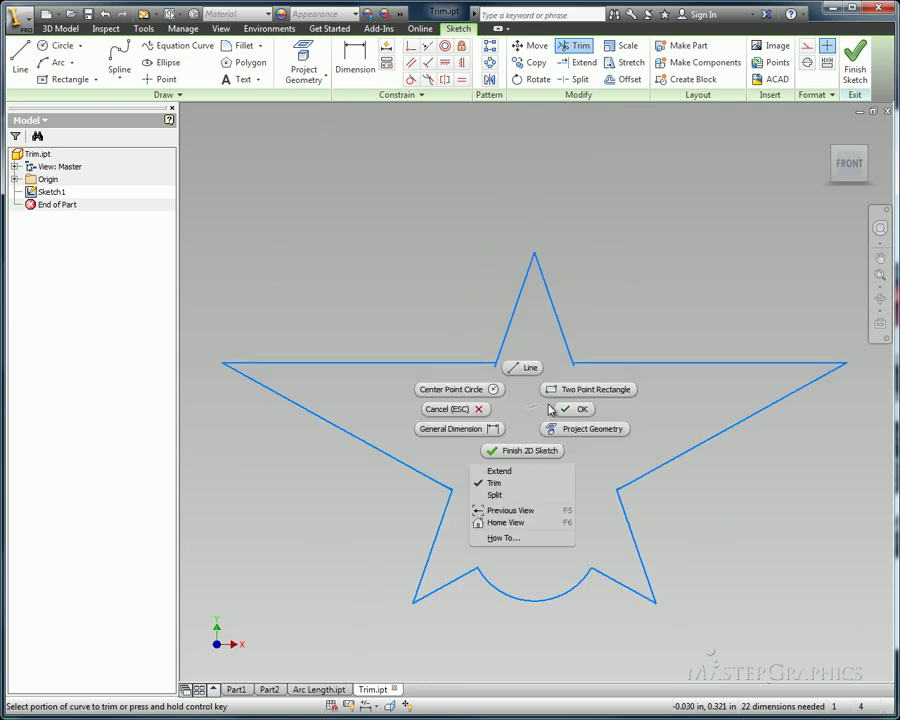
click(575, 411)
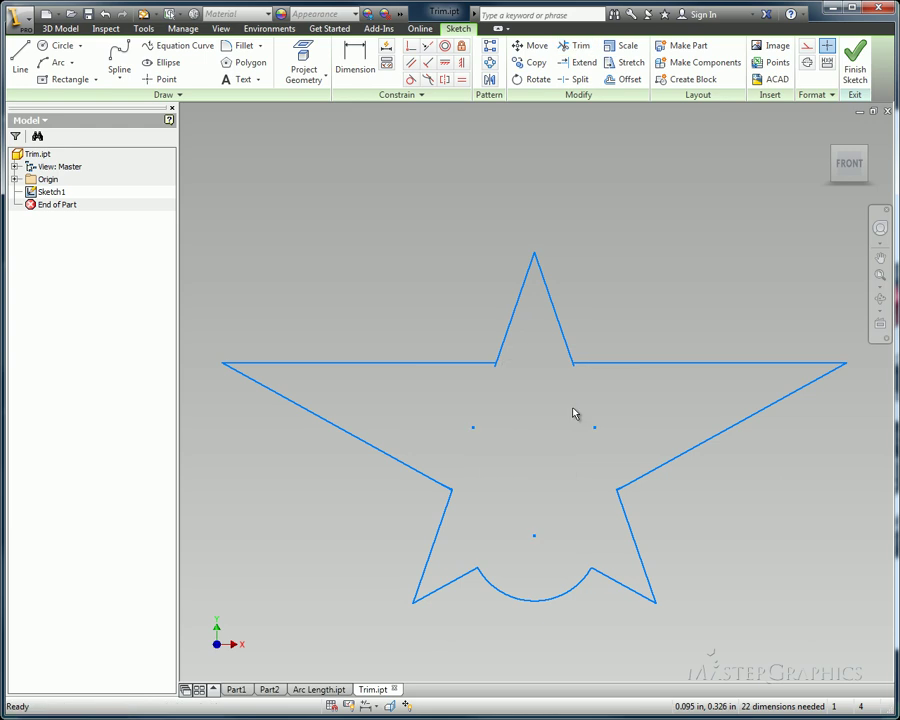
- Finish the sketch and extrude the star outline 0.3125 in into a solid
click(855, 65)
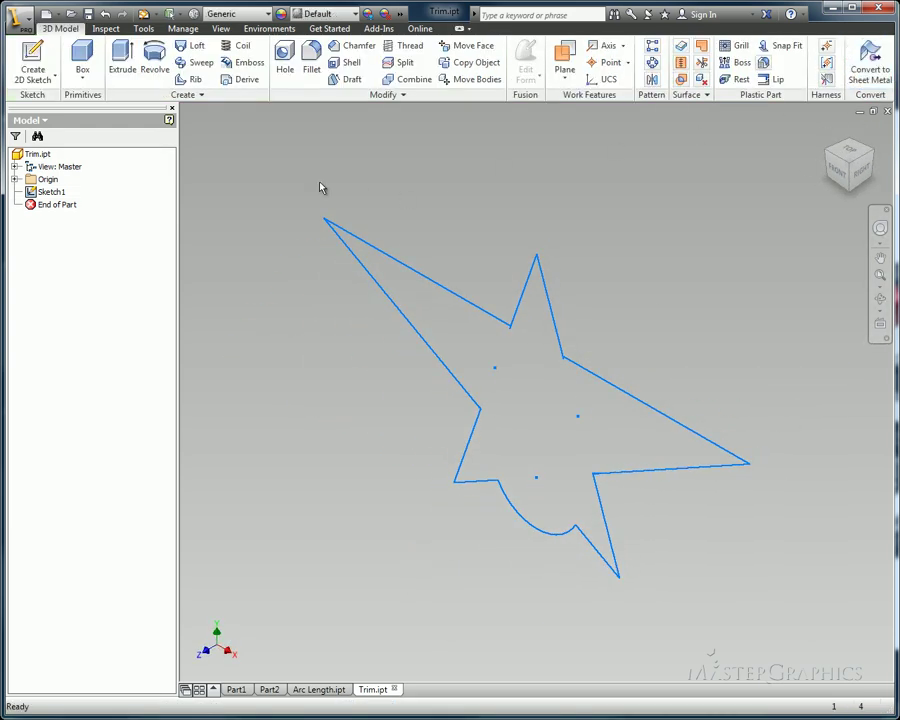
click(122, 62)
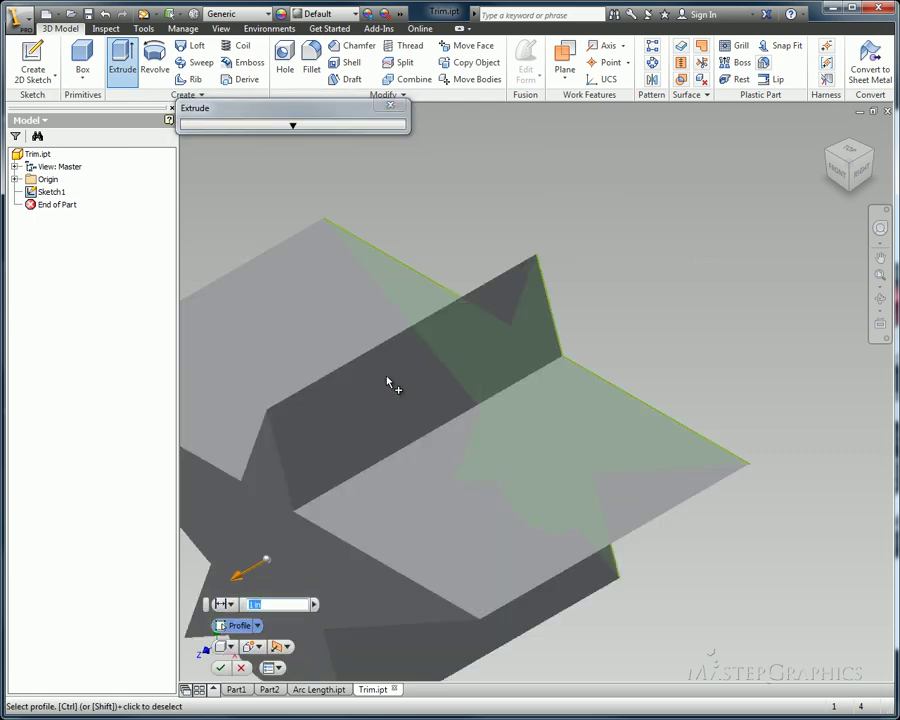
key(F2)
drag(362, 445, 440, 410)
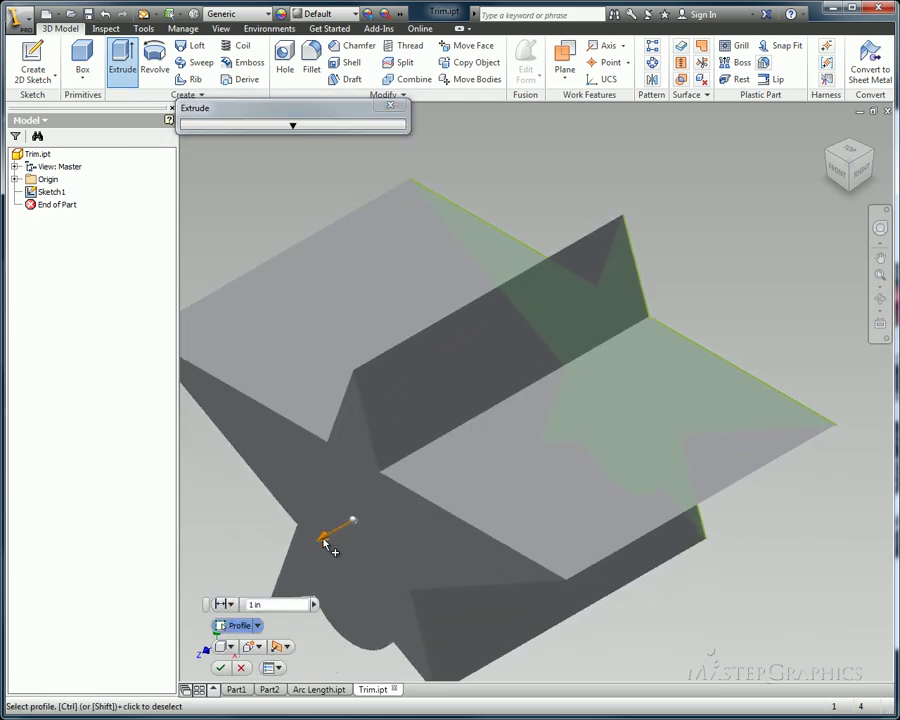
drag(350, 522, 516, 436)
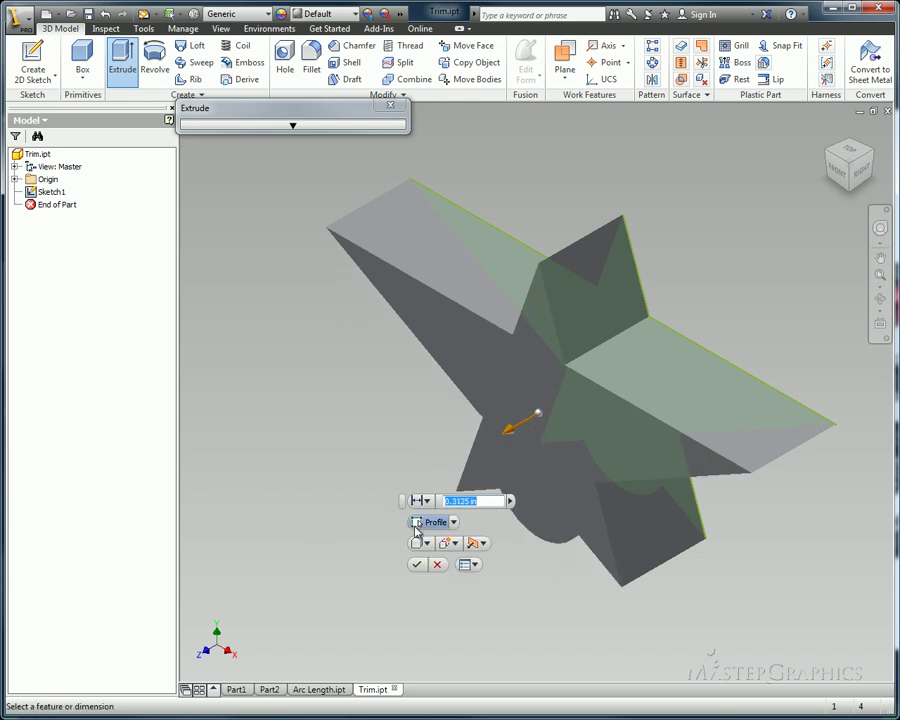
click(419, 566)
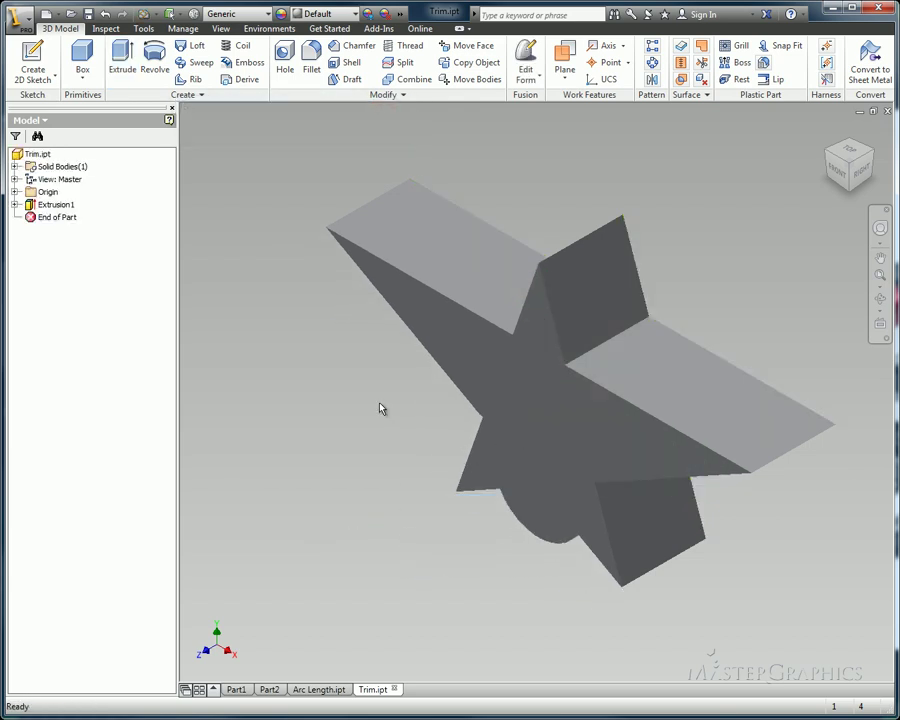
- Measure from the star's right tip to the inner vertical edge's midpoint, reading 0.755 in
right_click(303, 392)
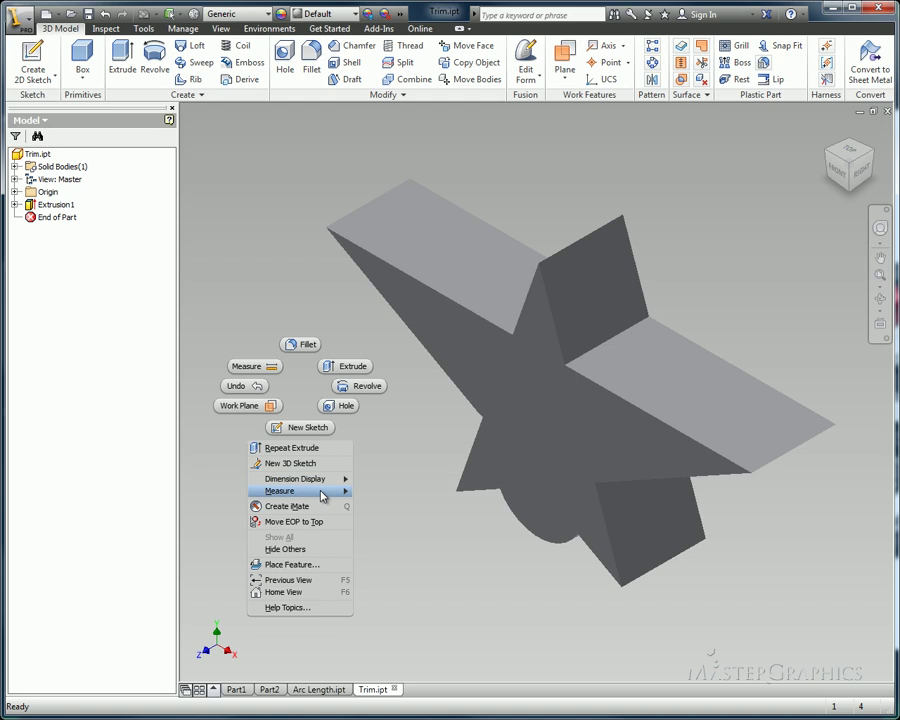
mouse_move(324, 491)
click(383, 491)
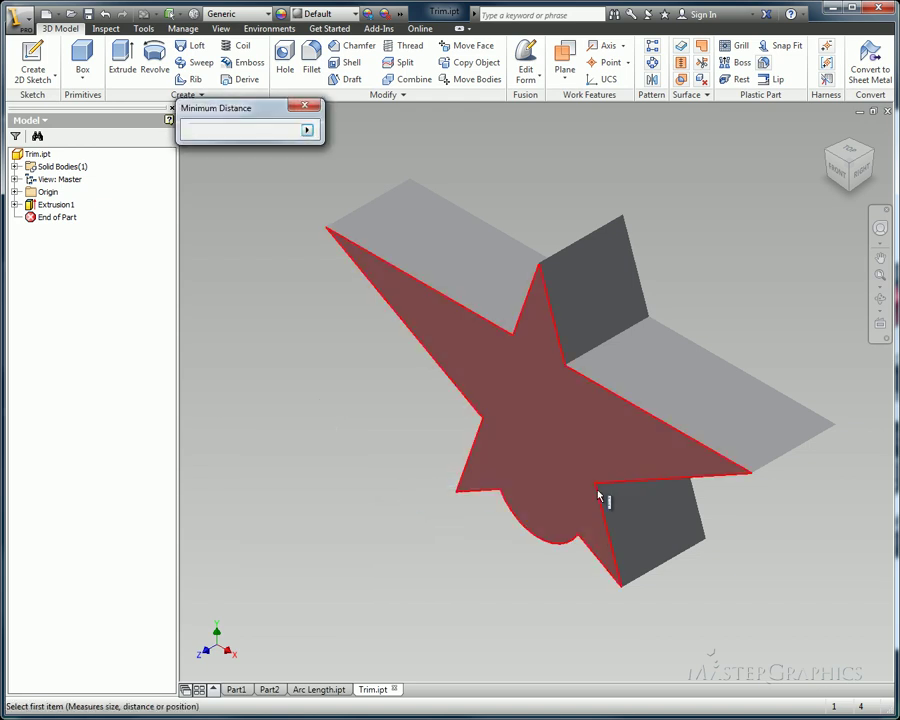
click(752, 477)
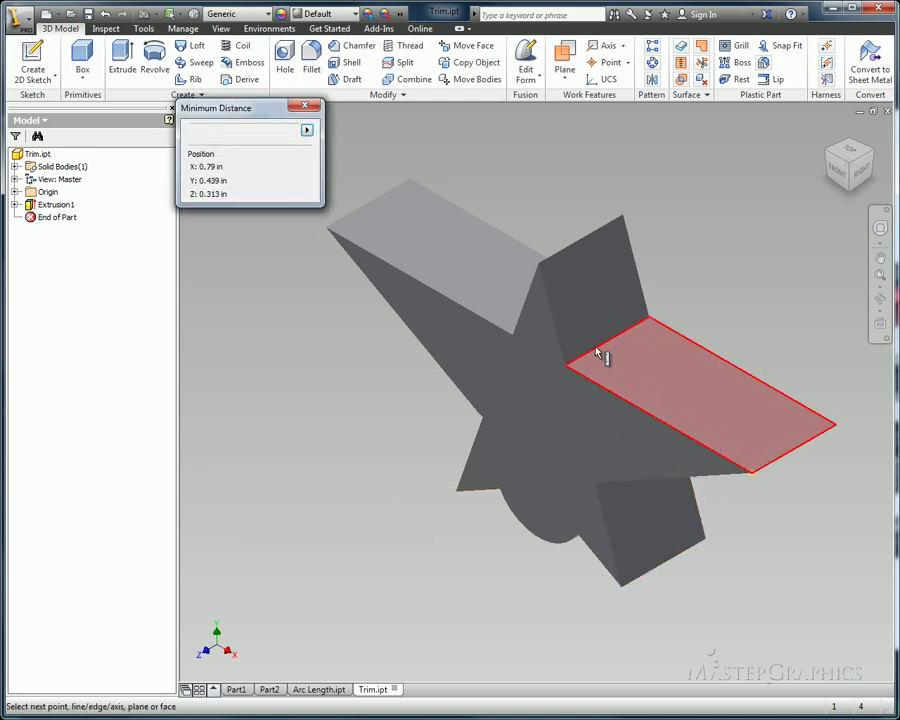
click(552, 319)
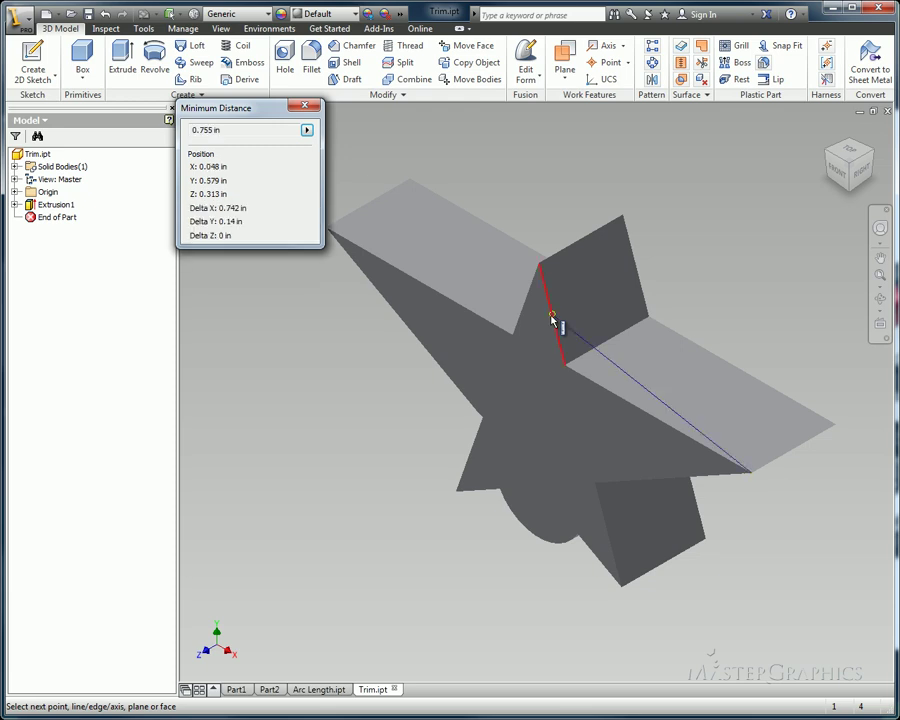